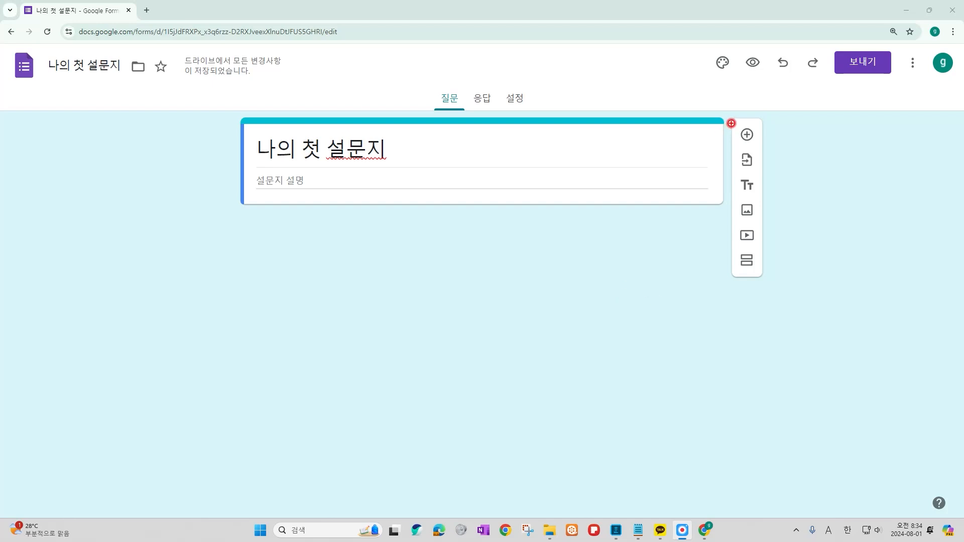
Add a new question to '나의 첫 설문지' and change its type to 장문형 (paragraph).
left_click(751, 142)
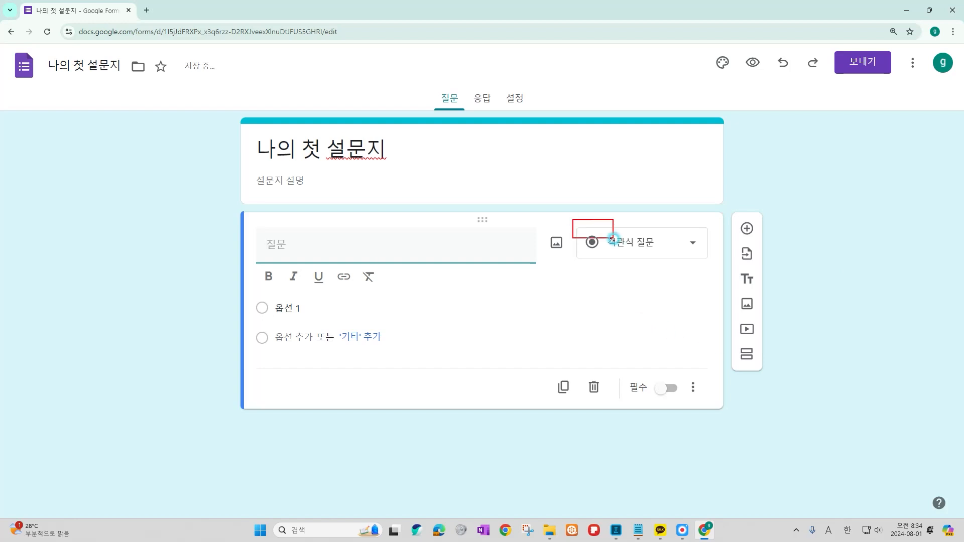
left_click(691, 246)
left_click(627, 168)
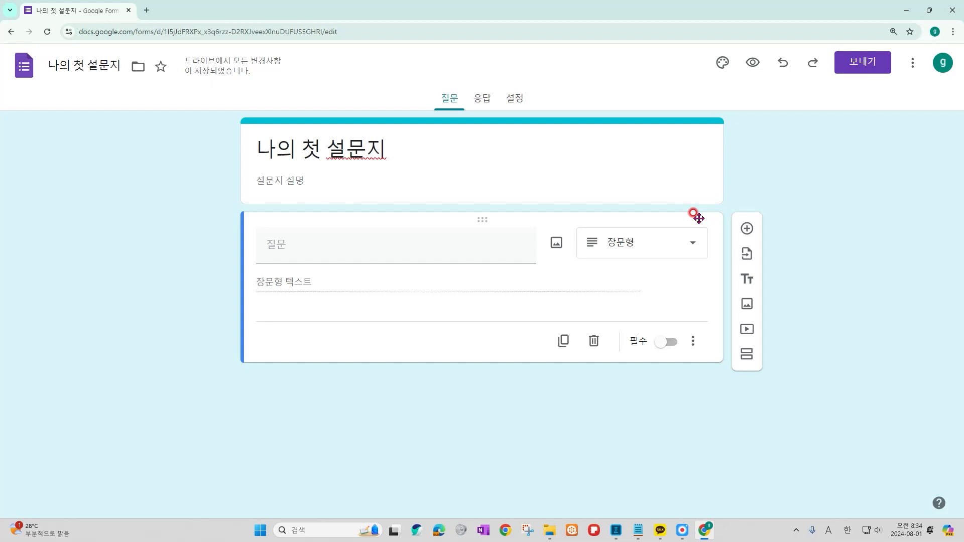
Title the new paragraph question '이 우유에 대한 당신의 생각은?'.
left_click(486, 236)
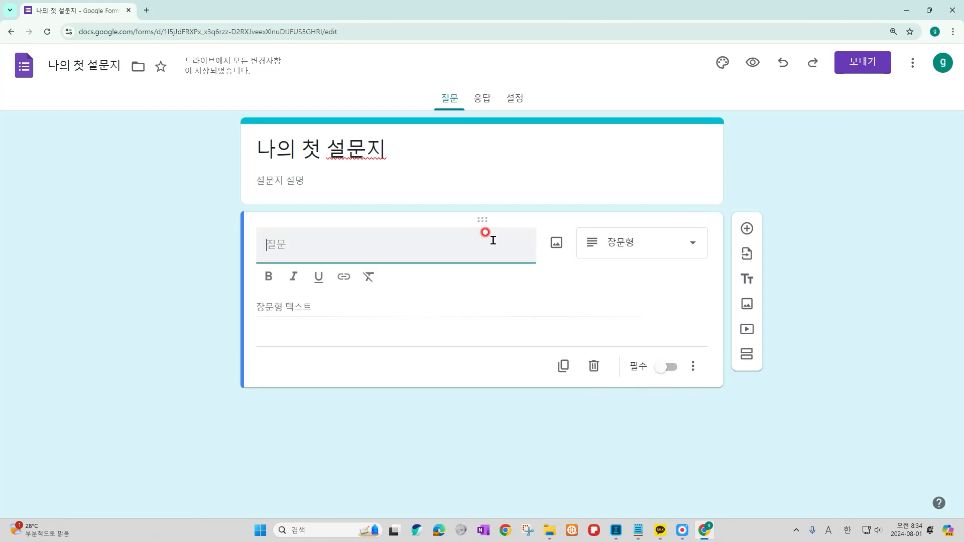
type("이 우용")
type("에 대한 당")
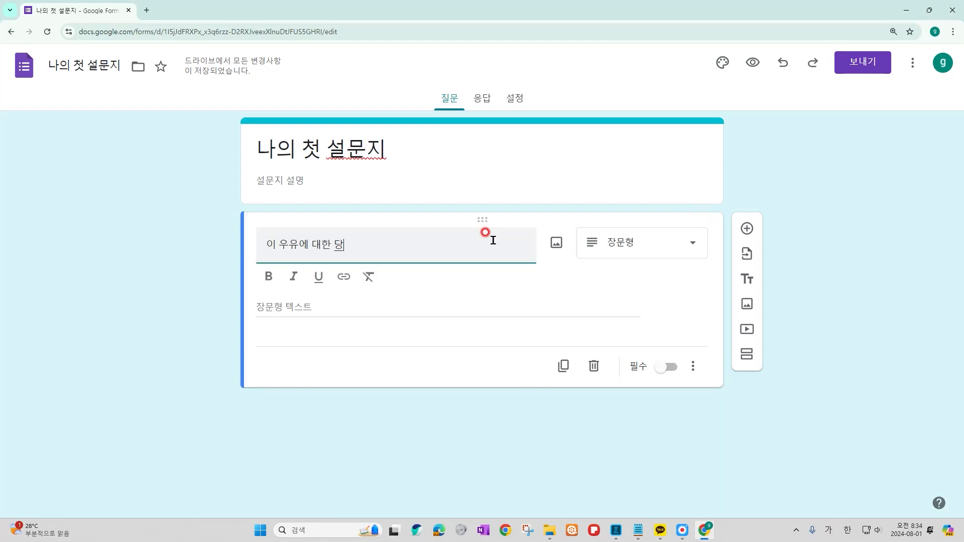
type("신의 생각은?")
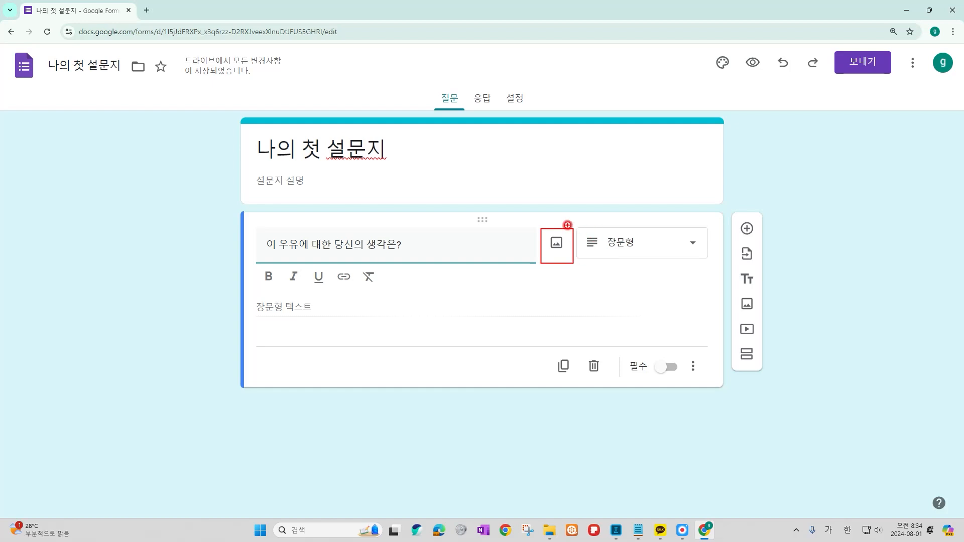
key("Escape")
In the question's 이미지 삽입 dialog, browse URL, photos and Drive sources, then reach Google 이미지 search.
left_click(556, 246)
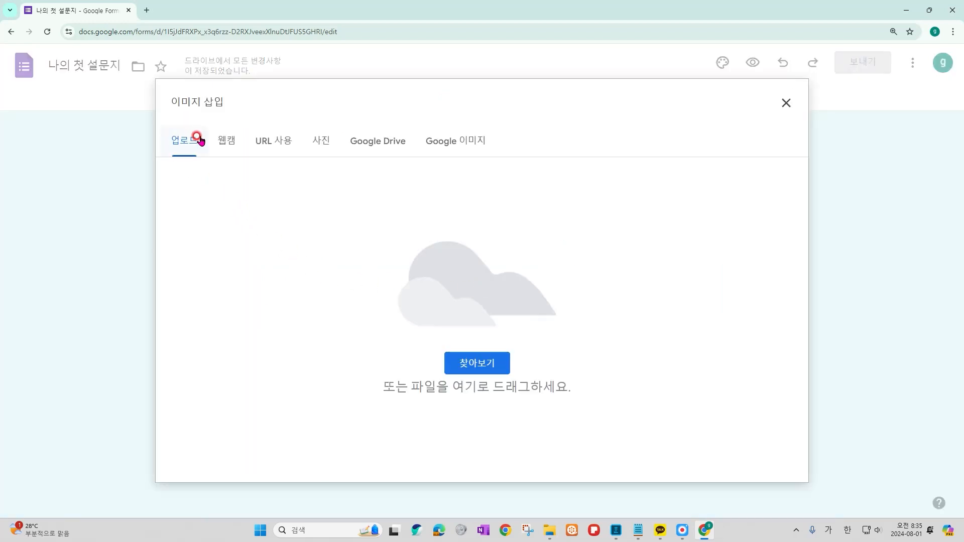
left_click(260, 153)
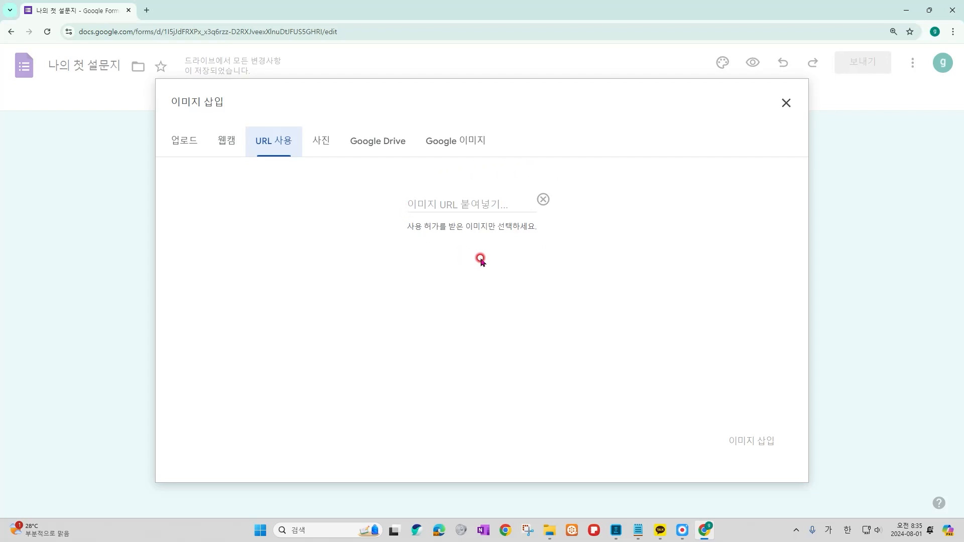
left_click(328, 146)
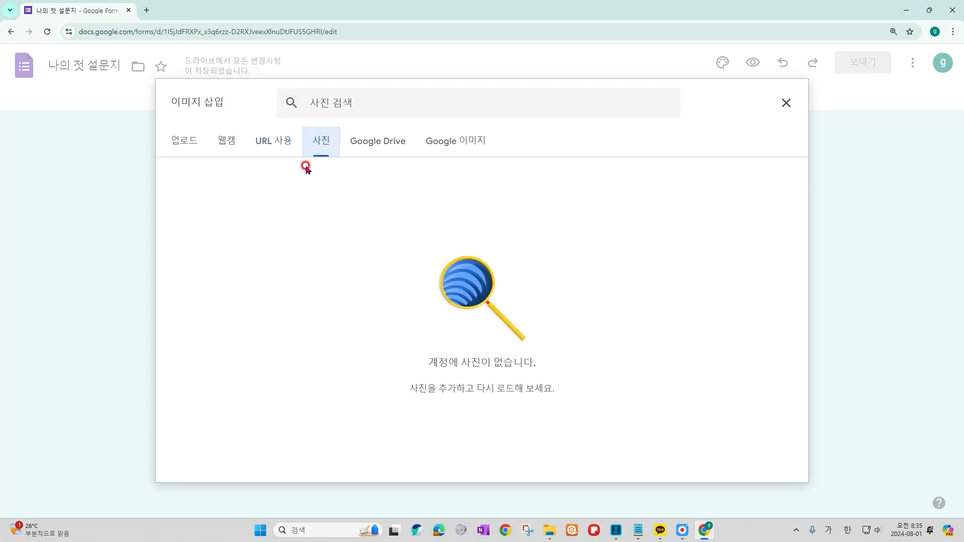
left_click_drag(298, 124, 344, 164)
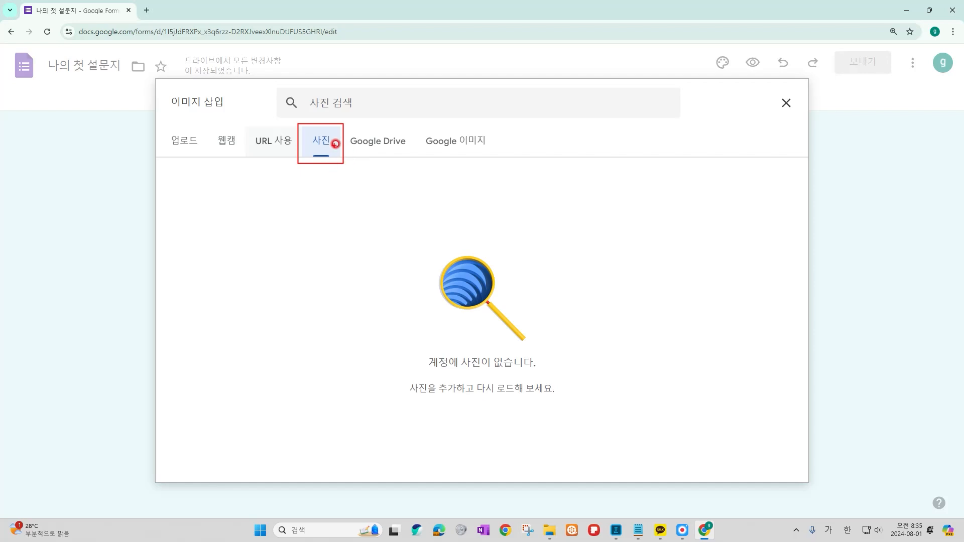
key("Escape")
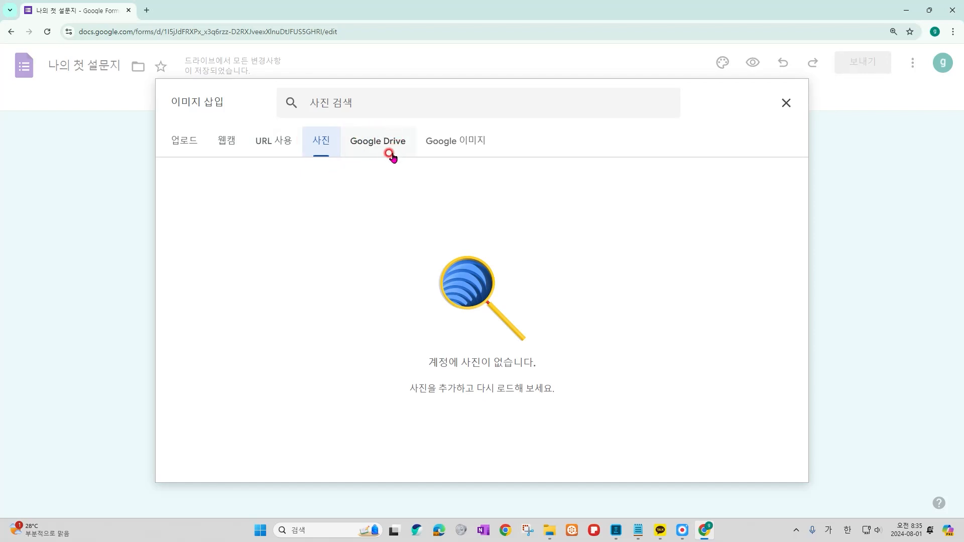
left_click(385, 135)
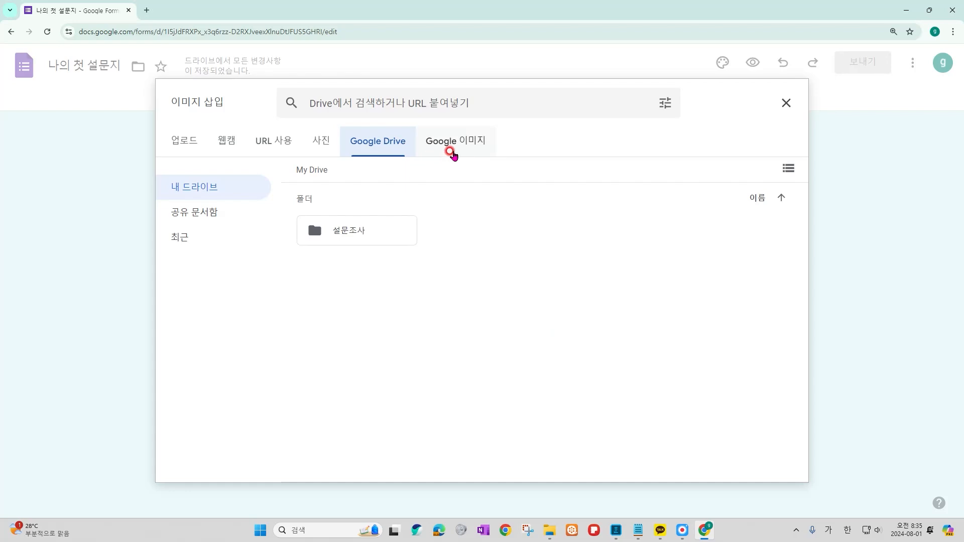
left_click(451, 153)
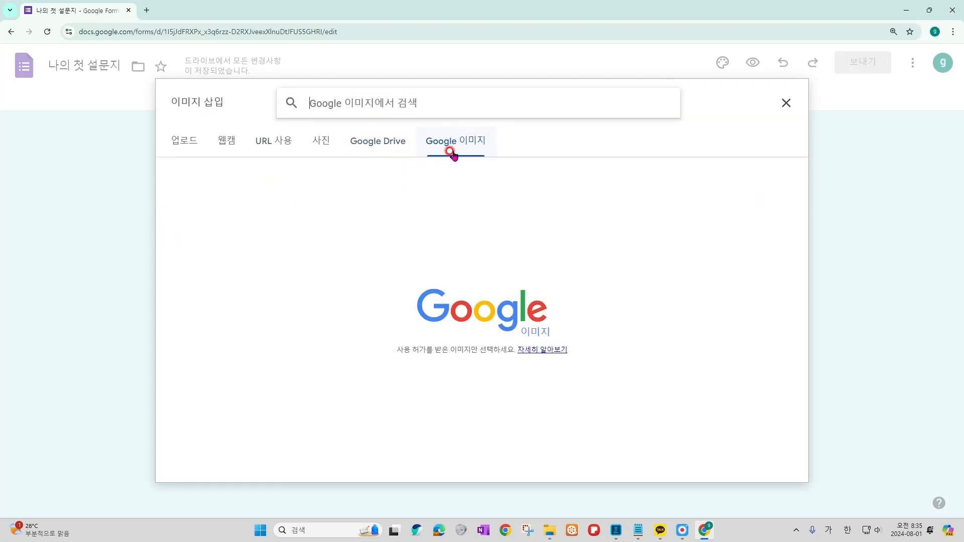
Search Google Images for 우유 and insert the four milk bottles photo into the question.
type("우유")
key("Return")
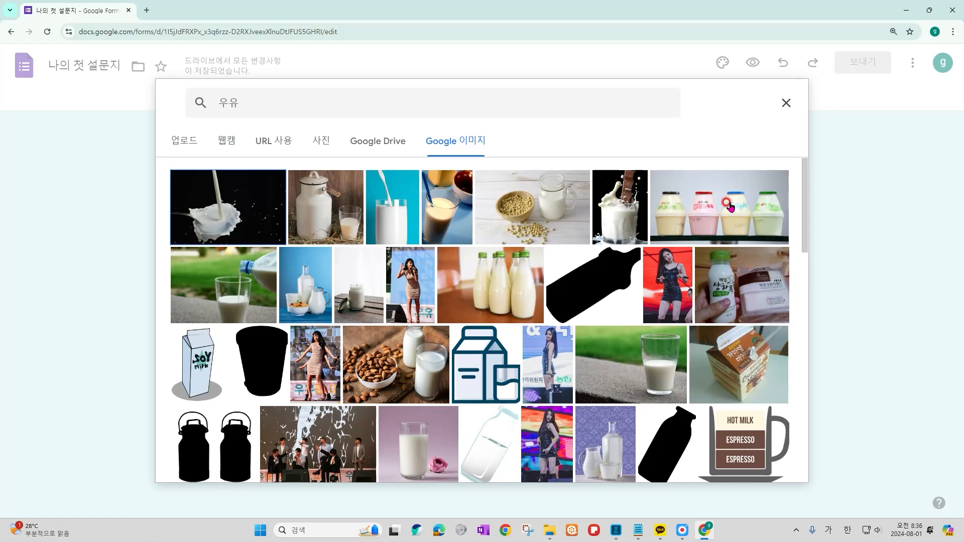
left_click(730, 207)
left_click(789, 463)
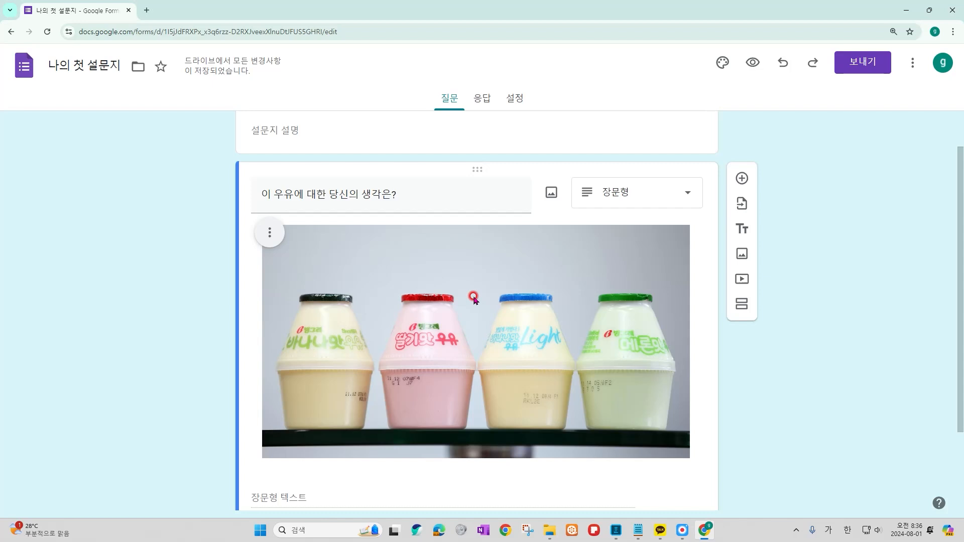
Turn on 필수 for the milk question and bring up its extra options menu.
scroll(638, 424, "down", 2)
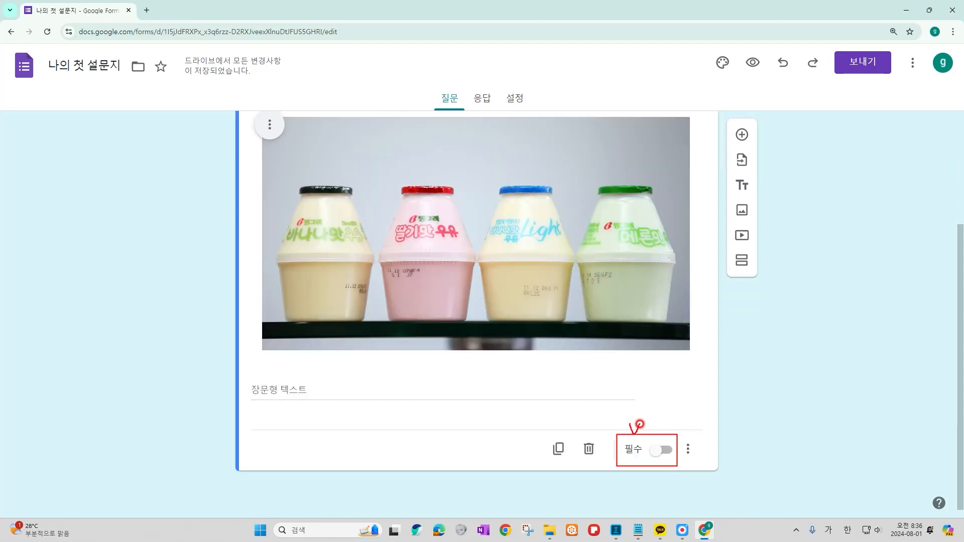
left_click(657, 450)
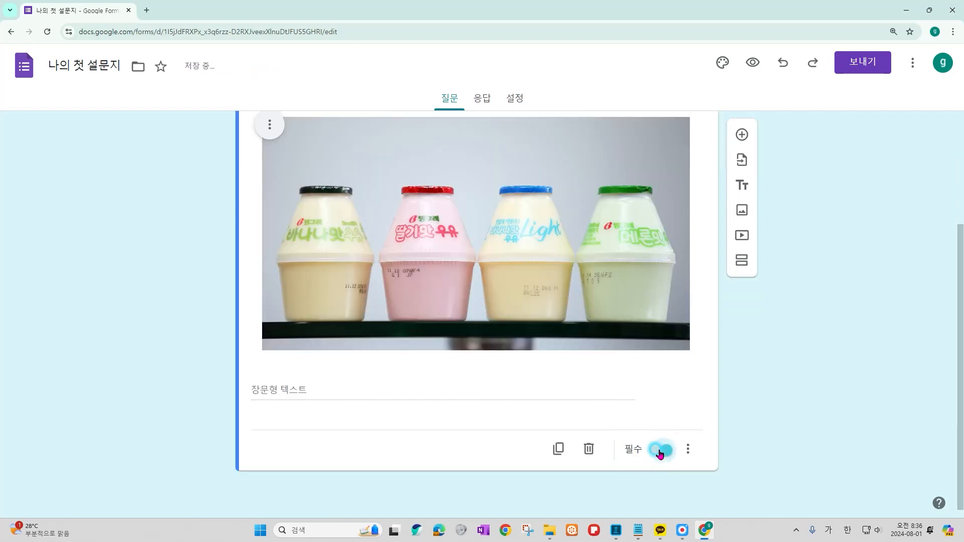
left_click(688, 449)
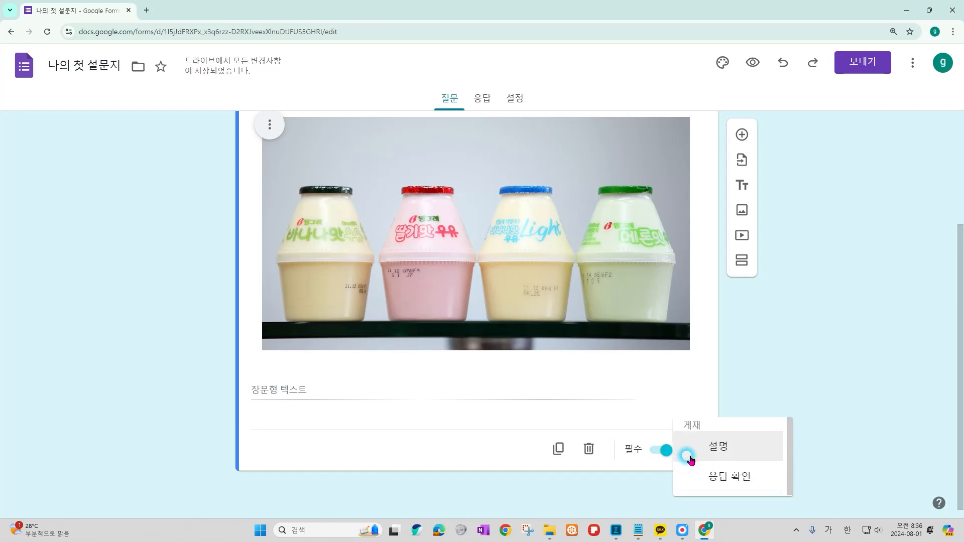
Add response validation requiring a 길이 of at least 10 characters (최소 문자 수 10).
left_click(755, 483)
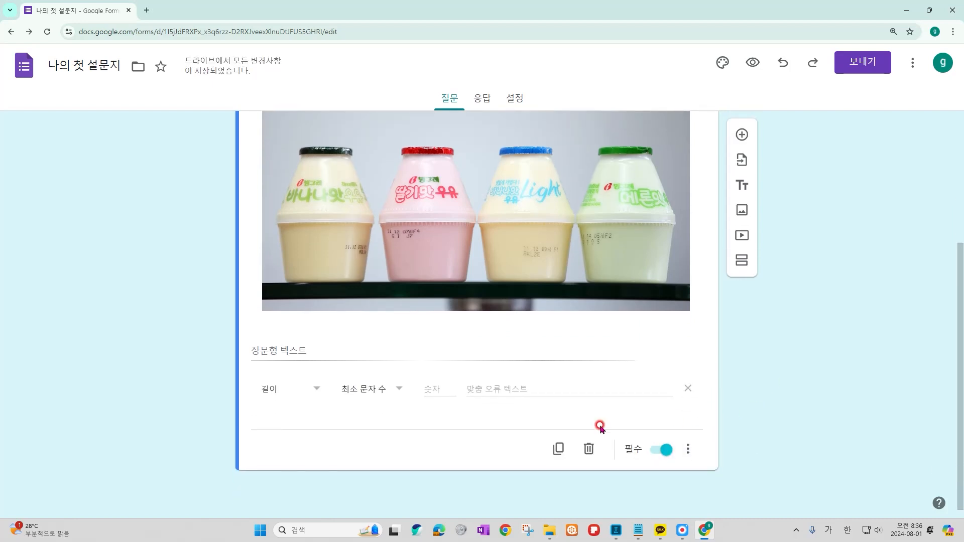
left_click(398, 396)
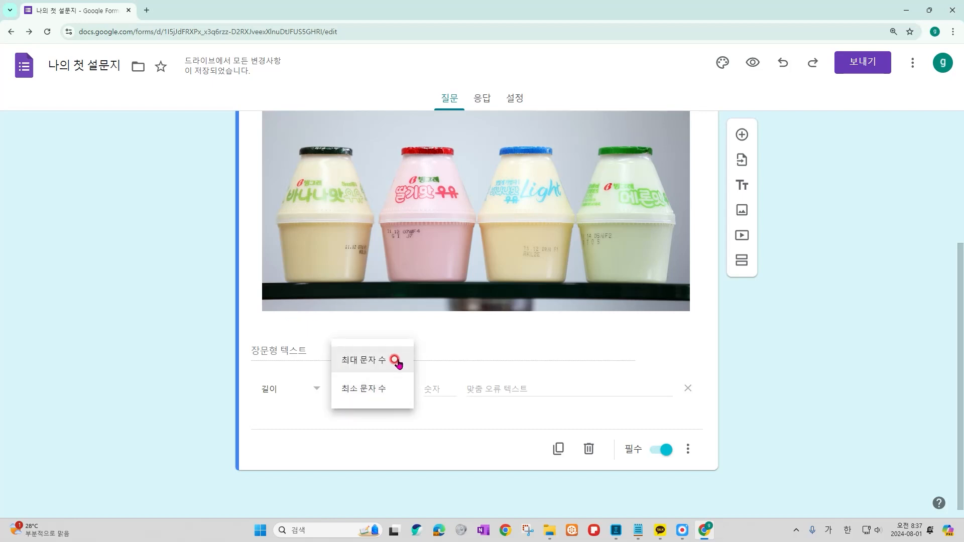
left_click(396, 393)
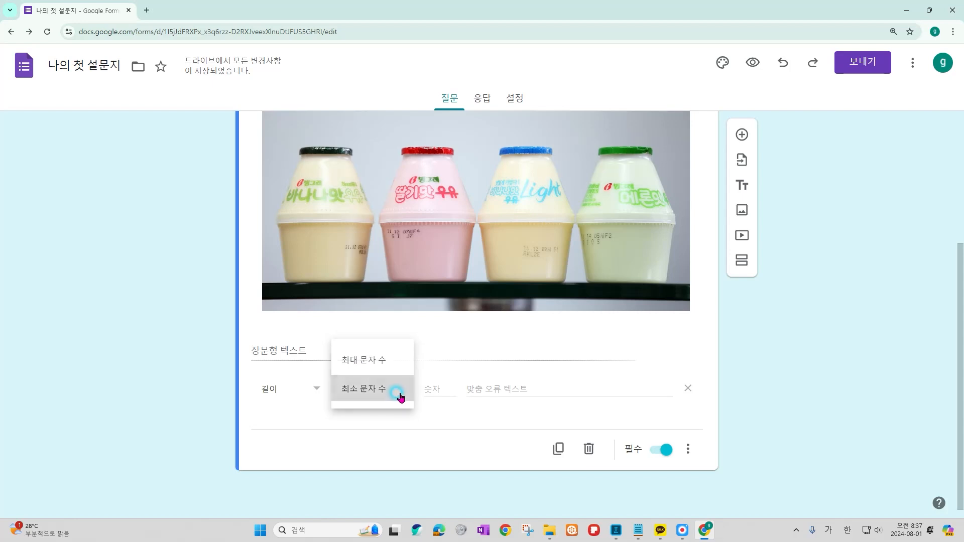
left_click(432, 386)
type("10")
left_click(483, 425)
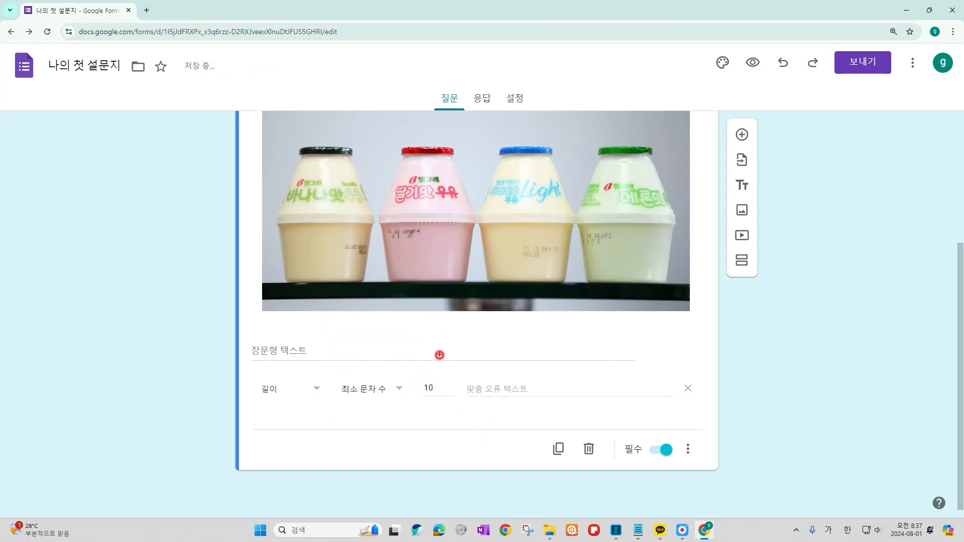
Set the custom error text to '10글자 이상 입력해주세요.'.
left_click_drag(417, 375, 446, 400)
left_click_drag(464, 374, 539, 403)
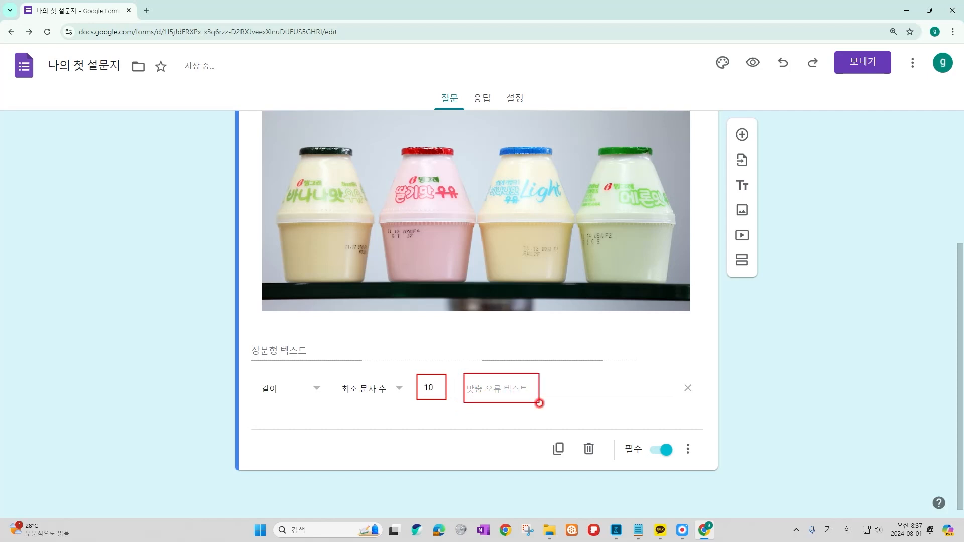
left_click(536, 389)
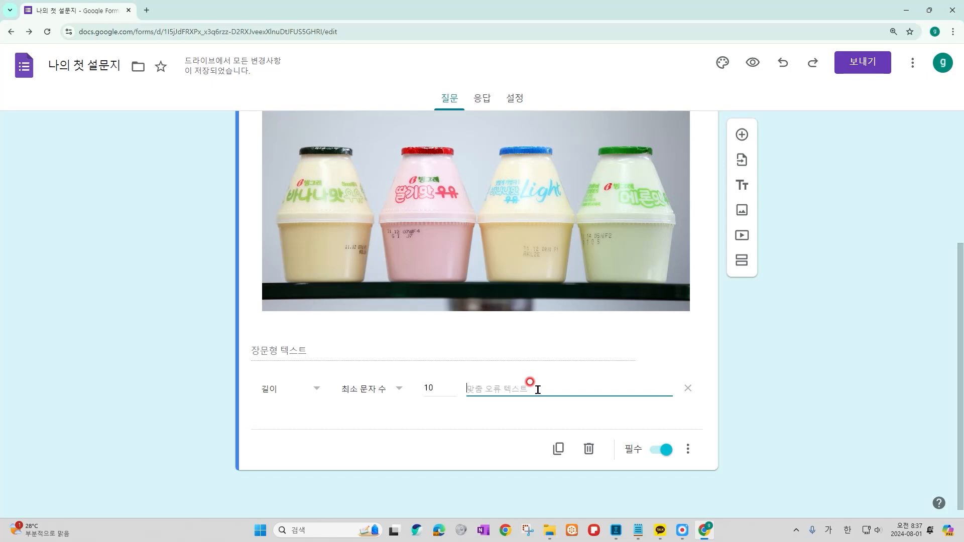
type("10글자 이상 입력해주세요.")
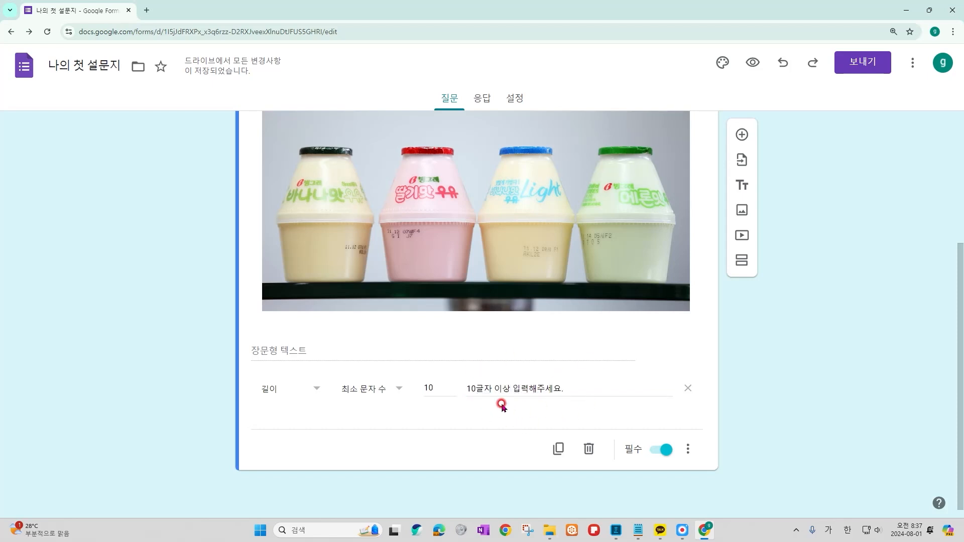
scroll(636, 362, "up", 4)
scroll(636, 363, "down", 2)
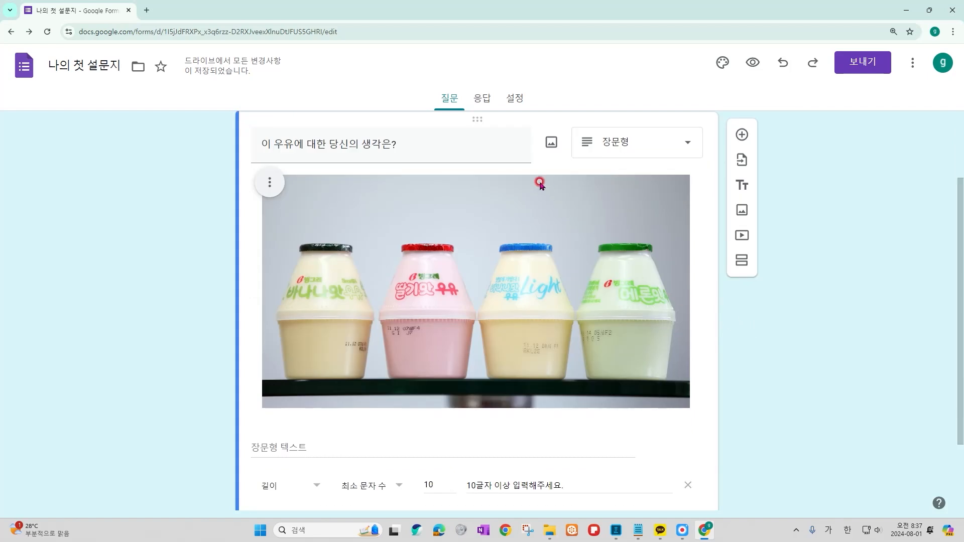
scroll(747, 454, "down", 1)
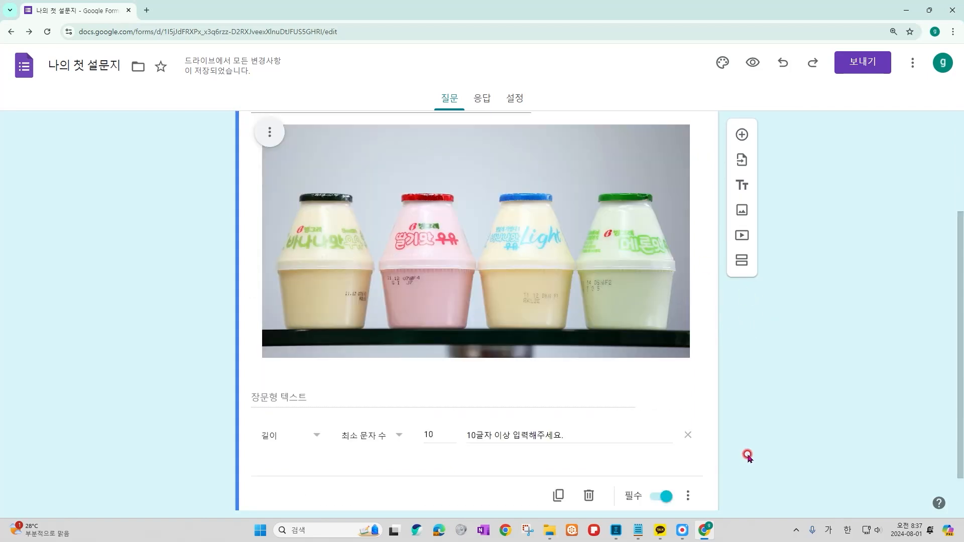
scroll(758, 432, "up", 1)
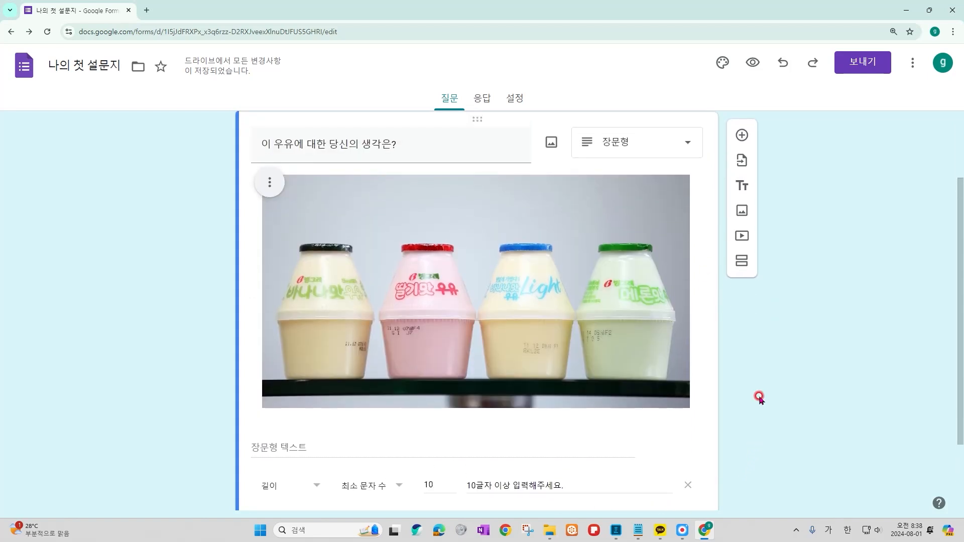
Add the description '생각을 10글자 이상 작성해주십시오.' beneath the milk question title.
scroll(759, 399, "down", 2)
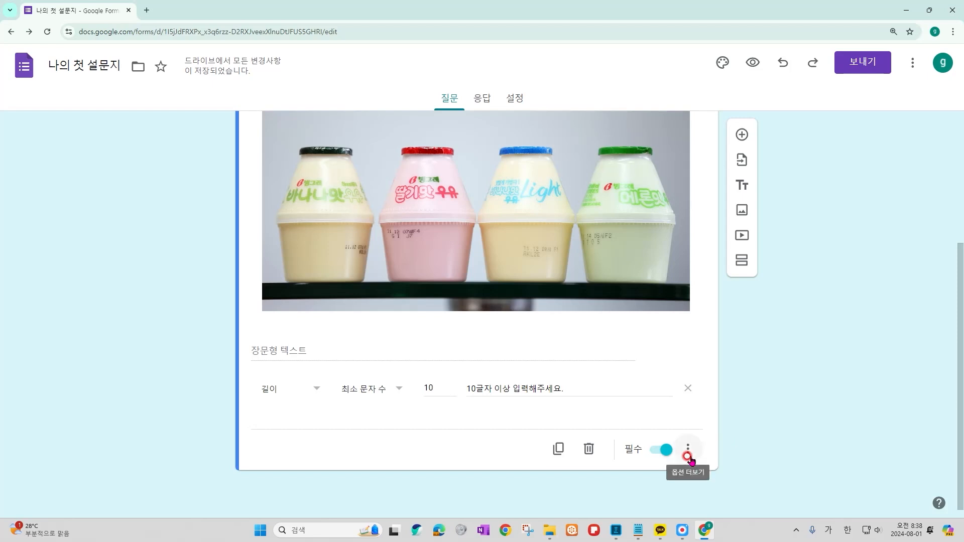
left_click(689, 457)
left_click(757, 456)
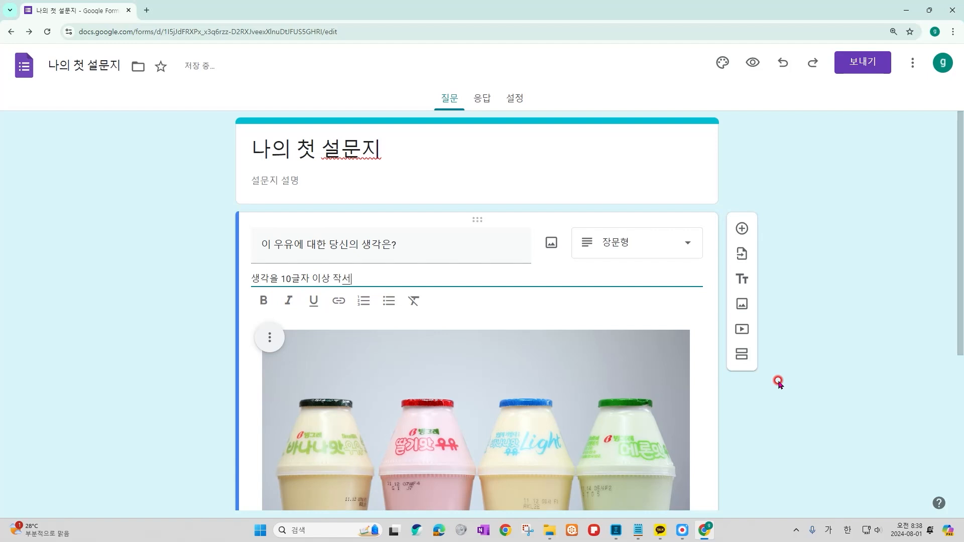
type("십시오.")
left_click(778, 383)
scroll(796, 357, "down", 2)
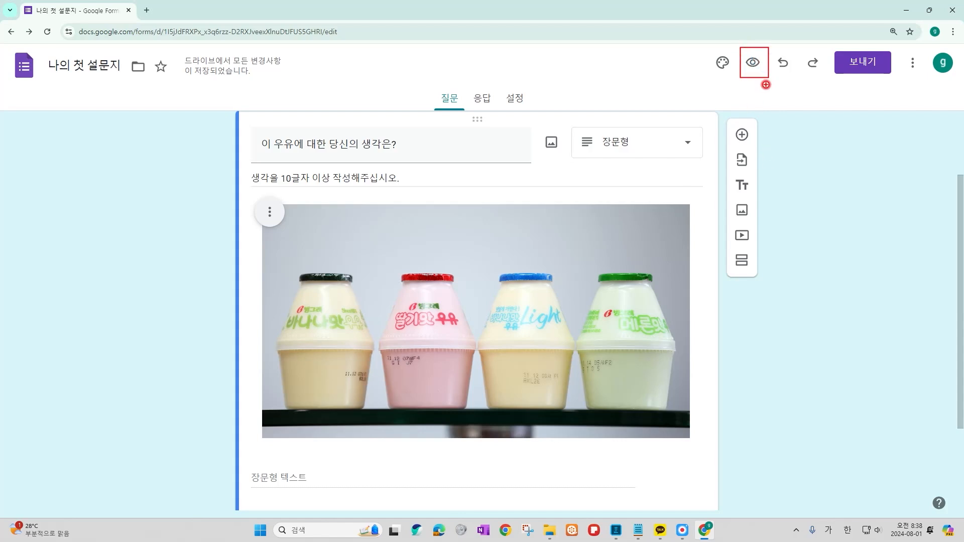
Preview the form and try submitting the short answer '10글자 이내' to trigger the length error.
left_click(753, 63)
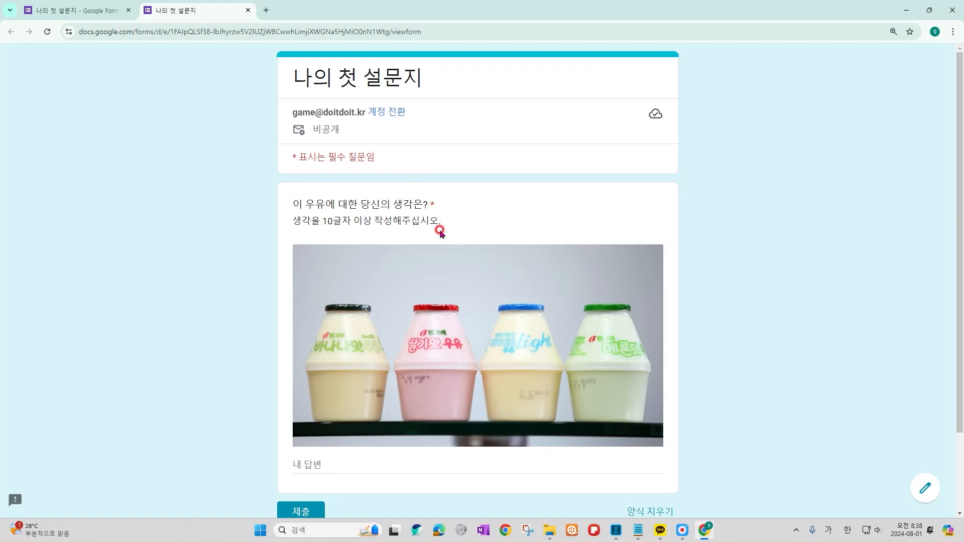
left_click_drag(289, 213, 436, 229)
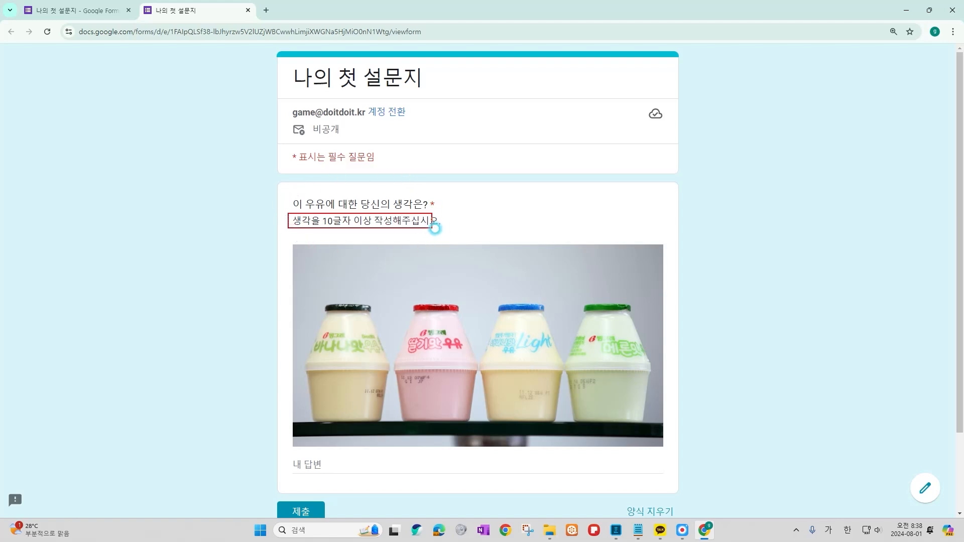
scroll(462, 259, "down", 2)
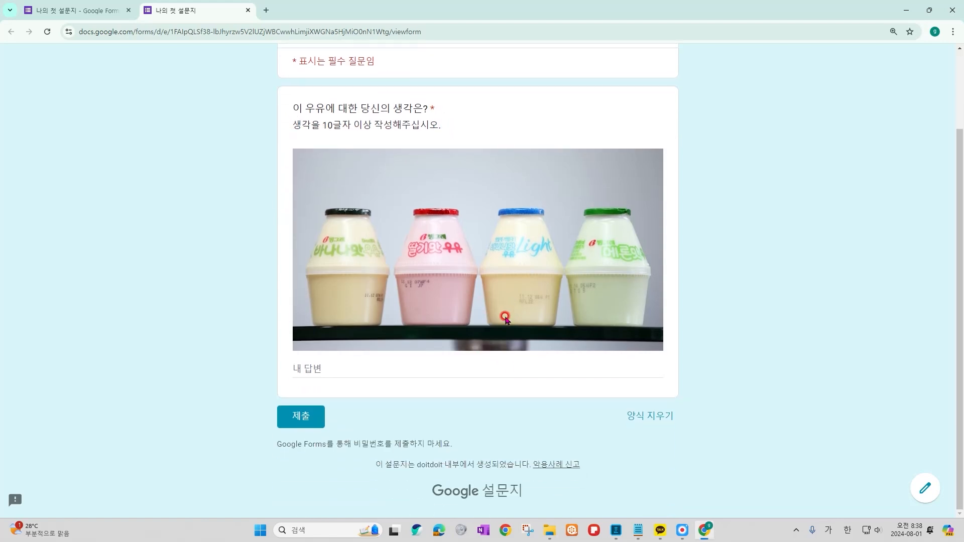
left_click(469, 358)
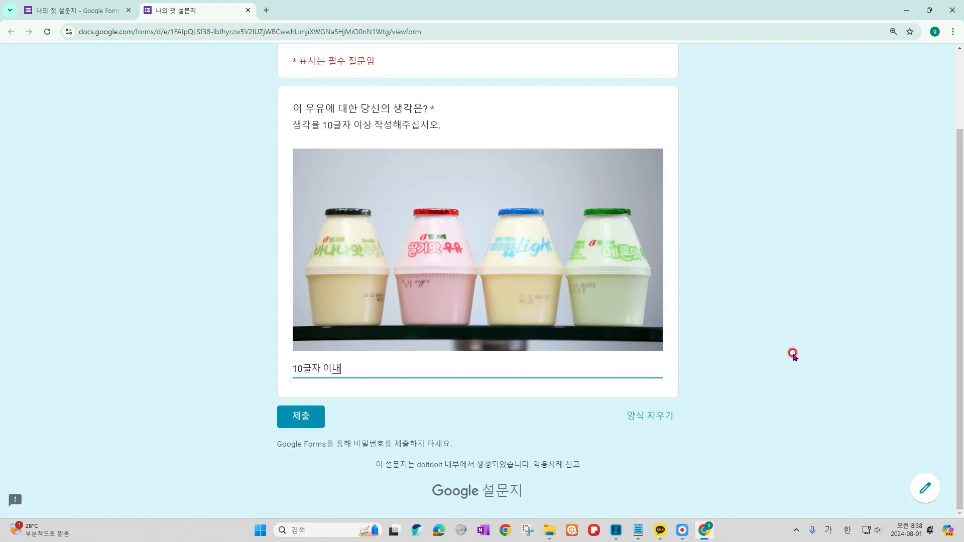
type("10글자 이내")
left_click(792, 354)
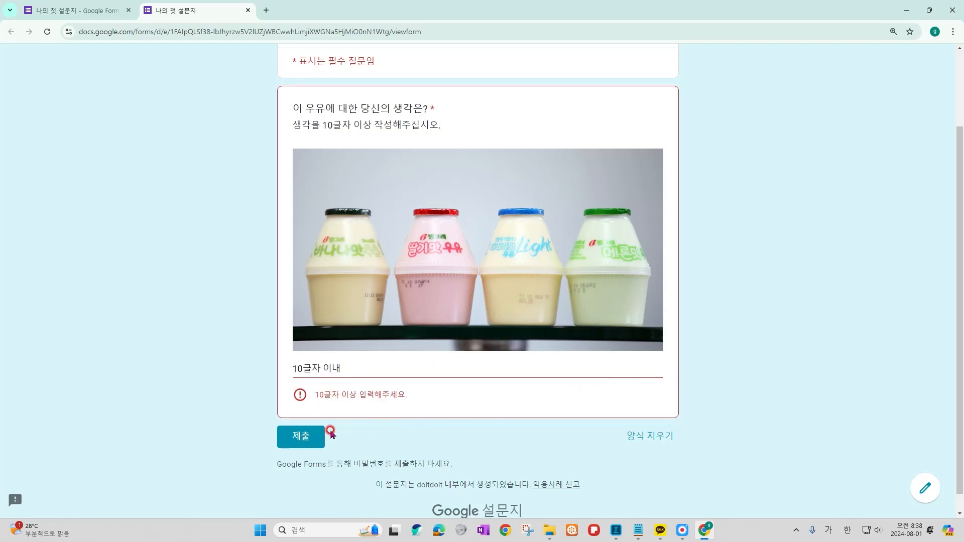
mouse_move(287, 377)
left_mouse_down()
mouse_move(321, 395)
mouse_move(414, 411)
left_mouse_up()
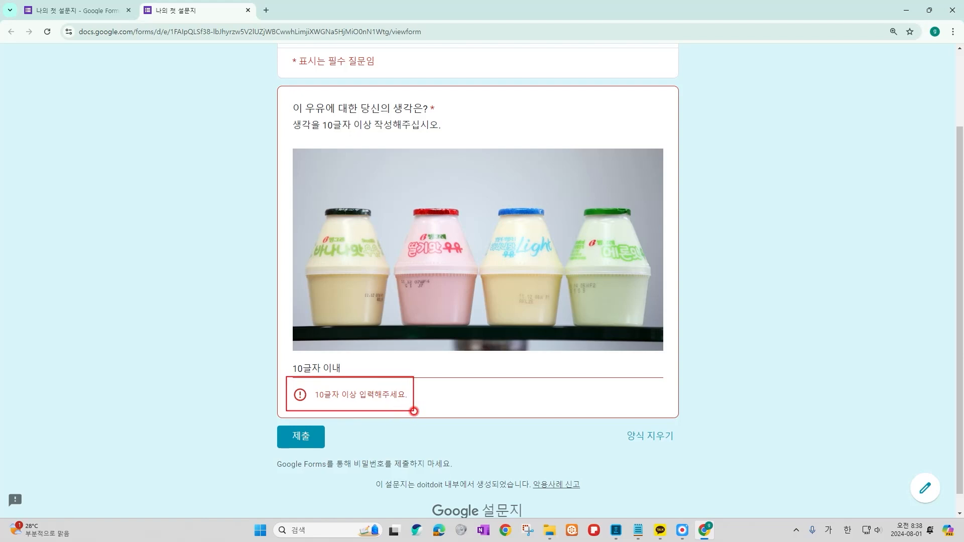
key("Escape")
left_click(309, 438)
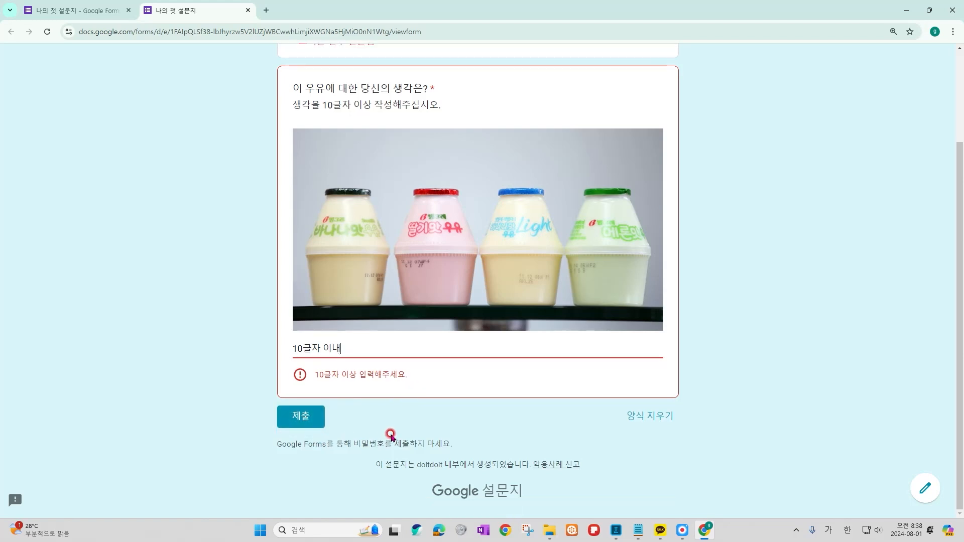
Replace the answer with '바나나 우유 정말 맛있습니다!!' and submit the response.
scroll(396, 422, "up", 1)
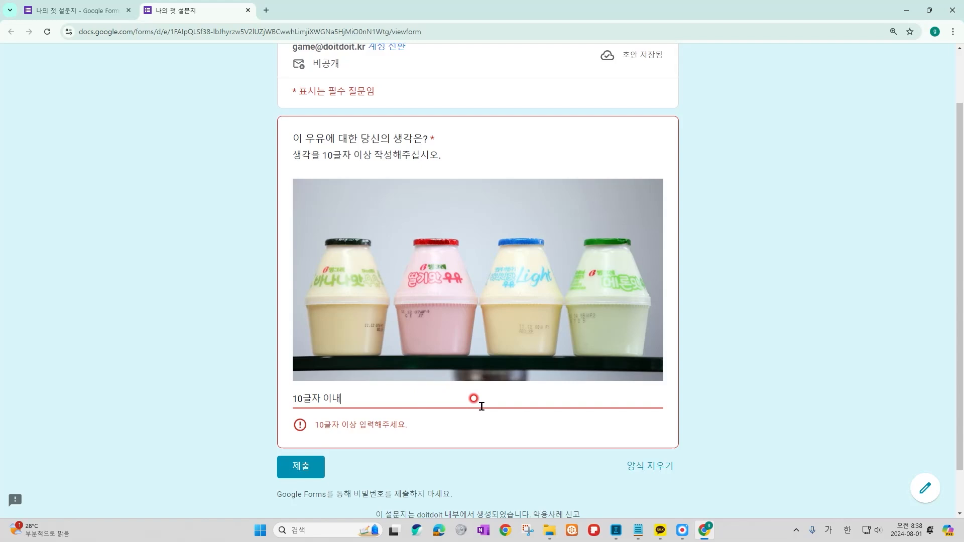
key("ctrl+a")
type("바나나 우유 정말 맛있습니다!!")
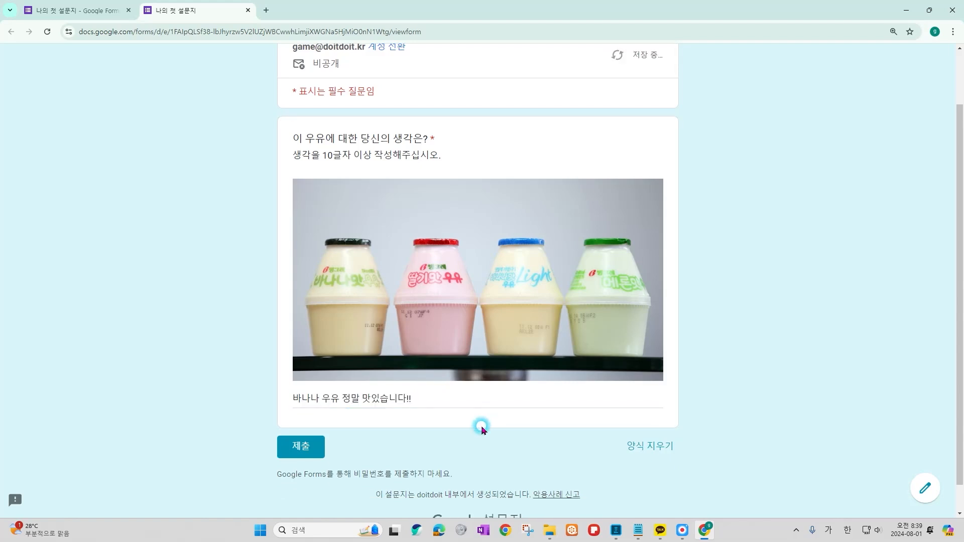
left_click(305, 448)
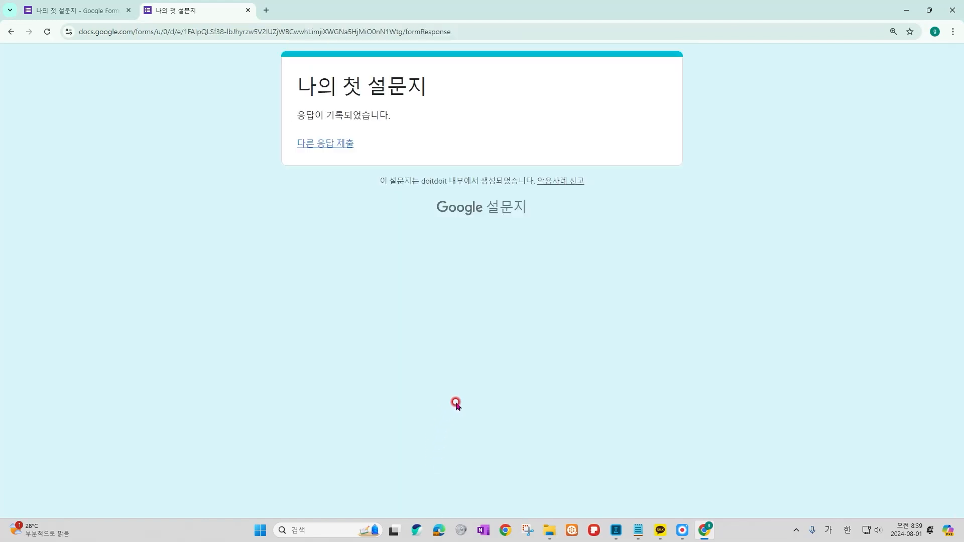
Close the preview and view the form's 응답 page showing 4 responses.
key("ctrl+w")
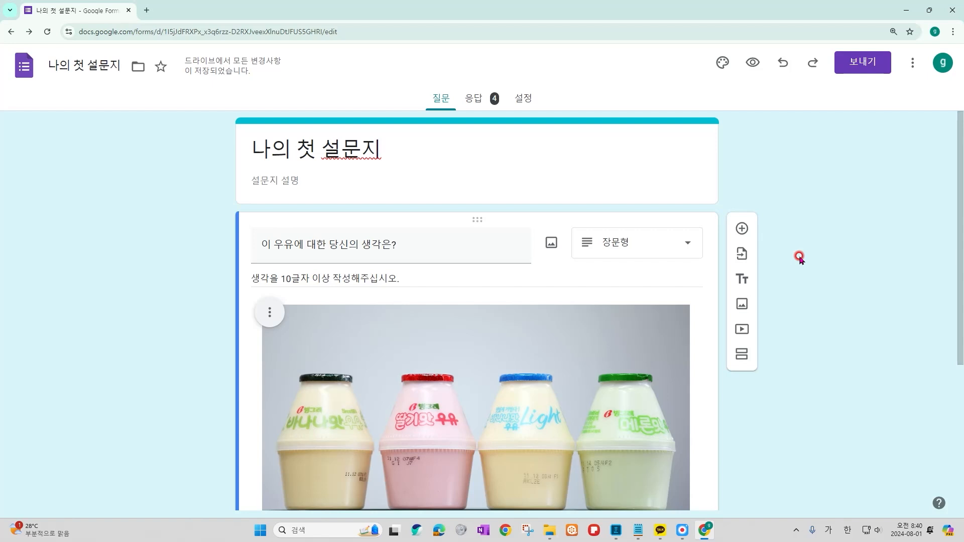
left_click_drag(458, 84, 505, 115)
left_click(475, 99)
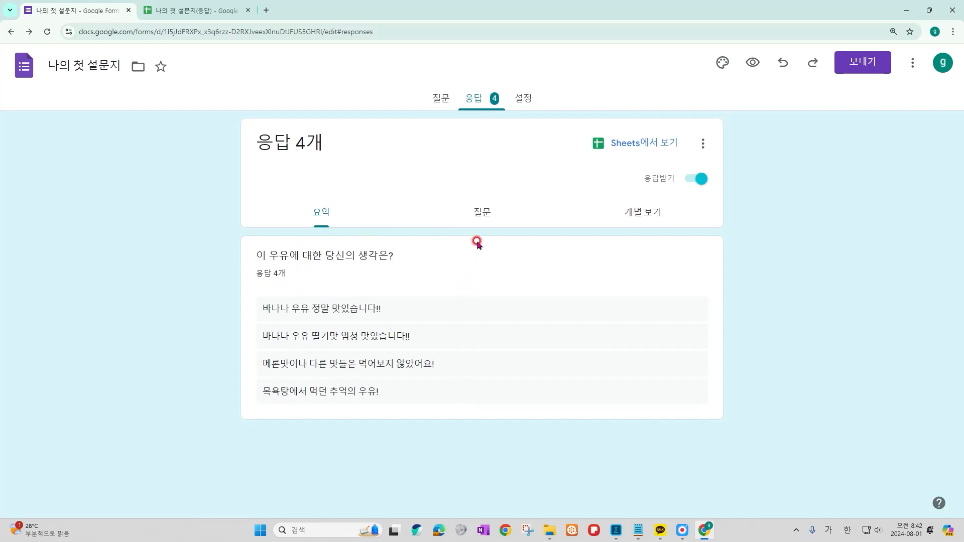
Review the milk answers grouped in the 질문 view.
left_click(482, 214)
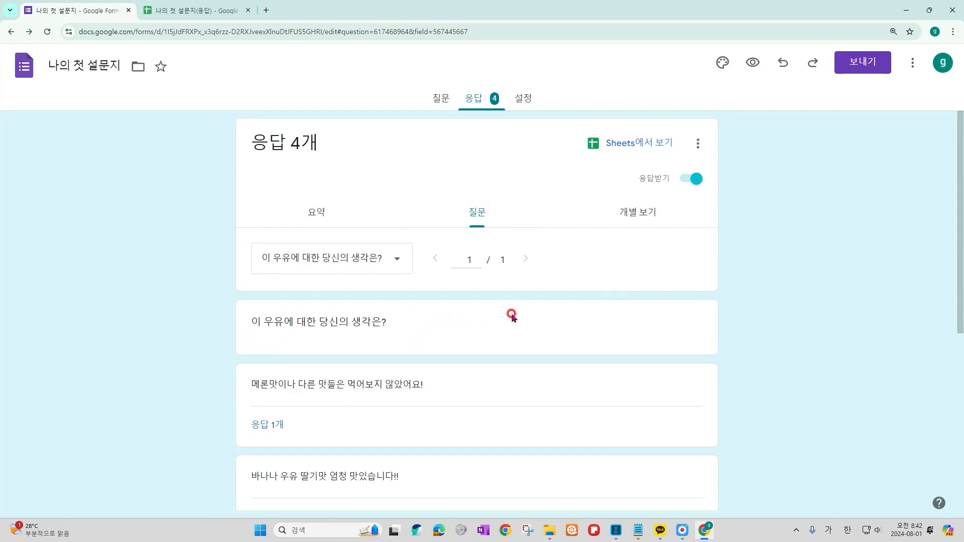
scroll(515, 315, "down", 5)
scroll(518, 313, "down", 1)
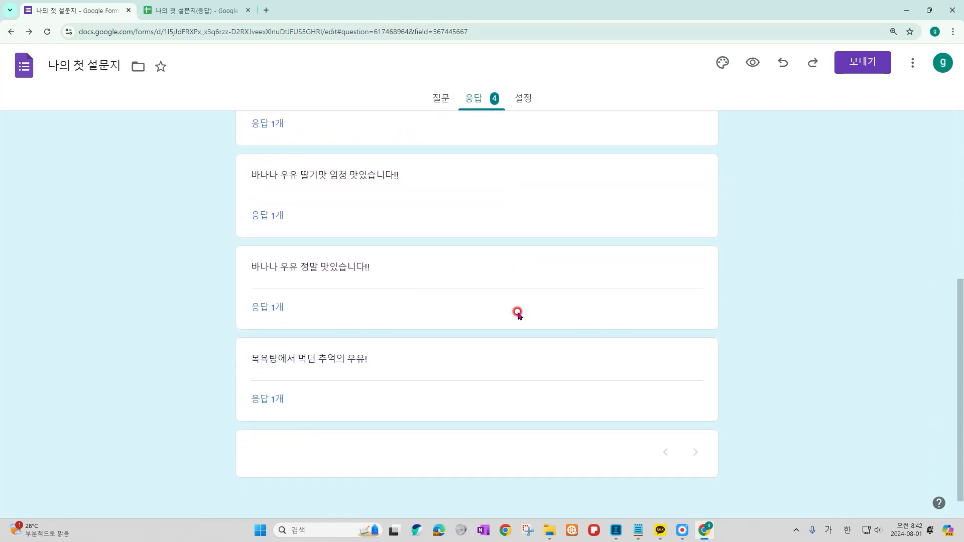
scroll(516, 312, "up", 6)
Step through each of the 4 responses in 개별 보기 up to the last one.
left_click(628, 211)
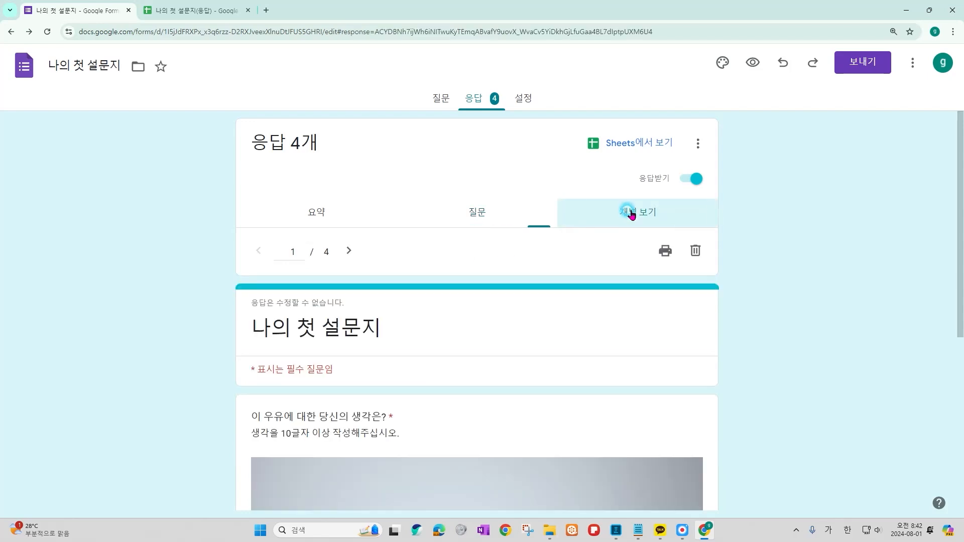
scroll(736, 275, "down", 3)
scroll(751, 269, "down", 2)
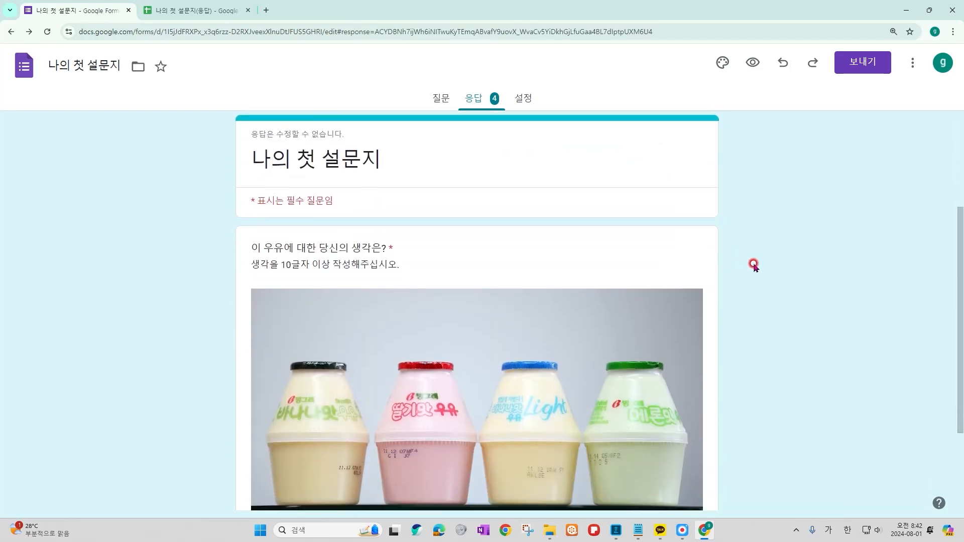
scroll(756, 263, "down", 1)
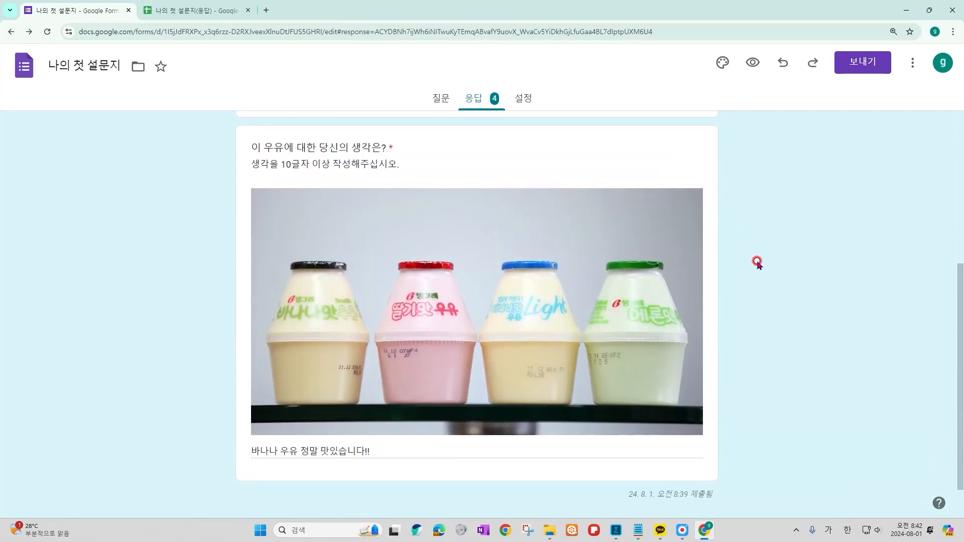
scroll(613, 273, "up", 6)
left_click(352, 202)
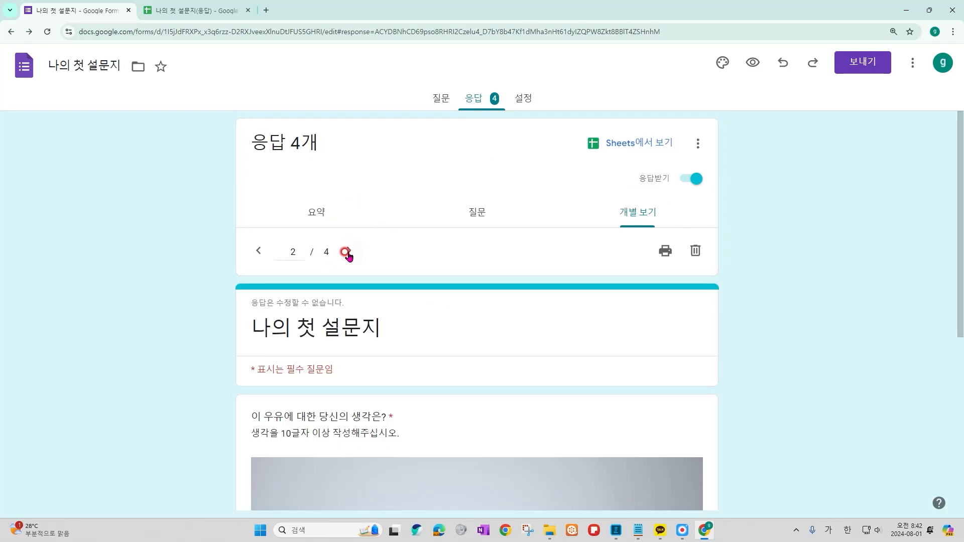
left_click(353, 251)
left_click(352, 251)
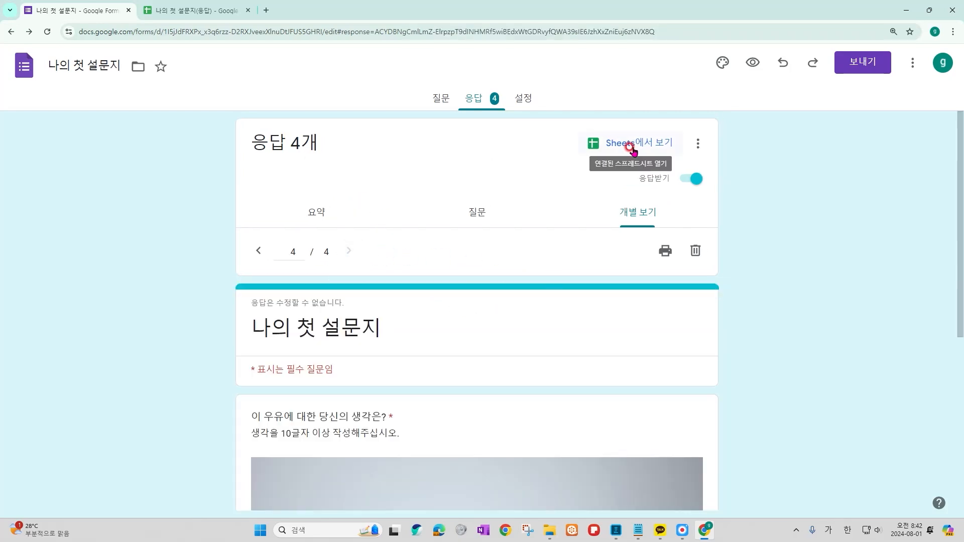
Open the linked spreadsheet '나의 첫 설문지(응답)' in Sheets and select cell B3.
left_click(632, 147)
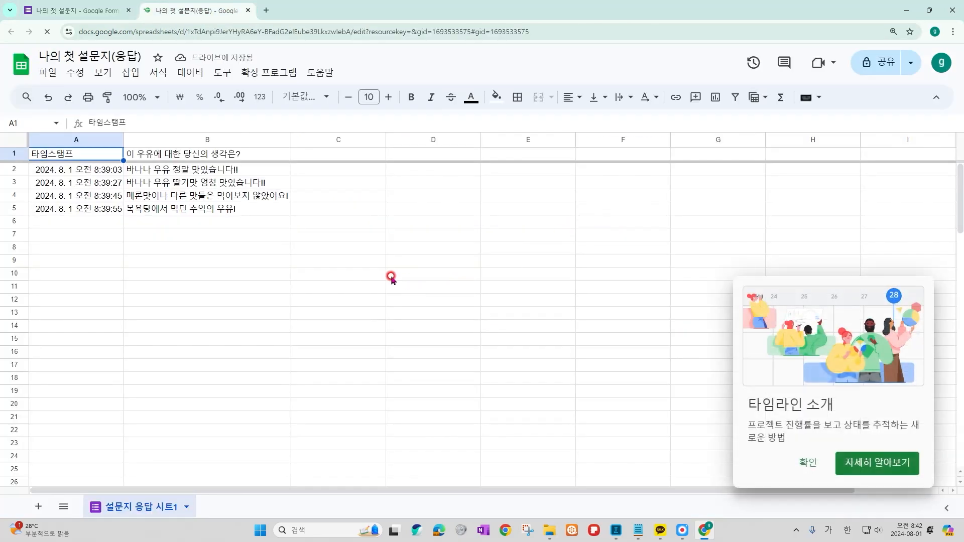
left_click(240, 224)
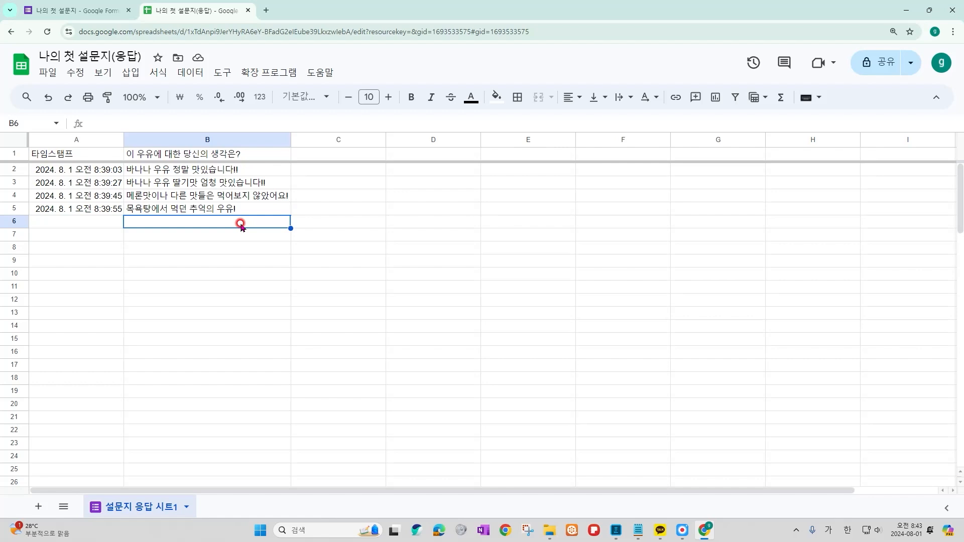
key("Up")
key("Up")
key("Up")
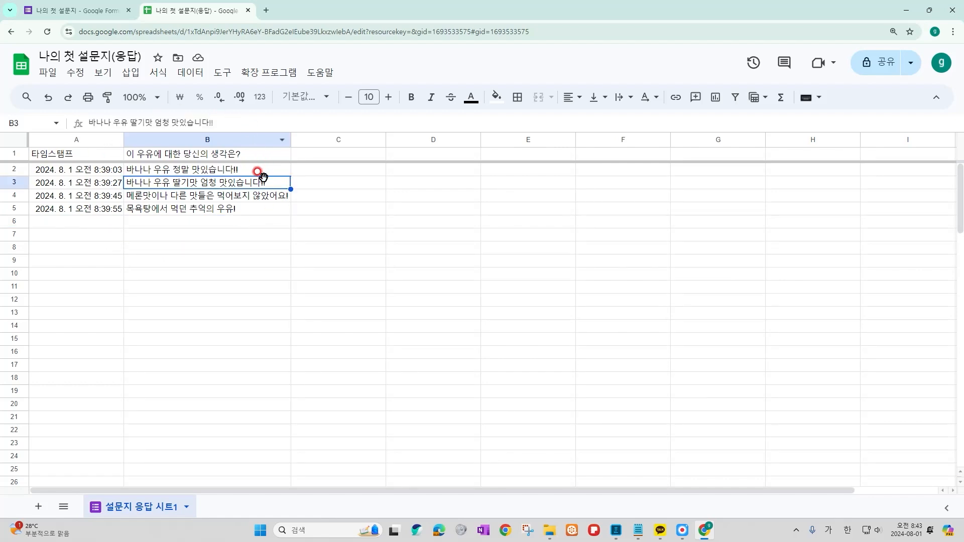